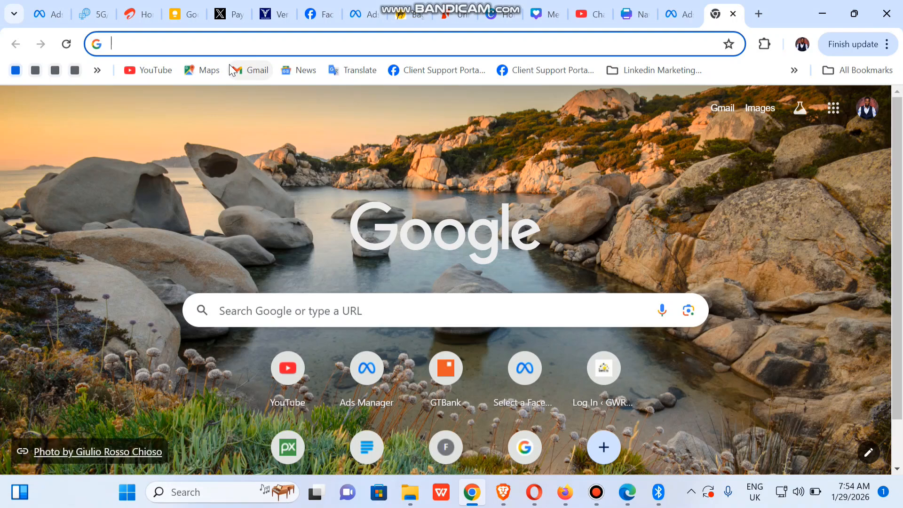
Go to business.facebook.com/latest and open the business settings of the Creator business portfolio
{"action": "type", "text": "business.facebook.com/latest"}
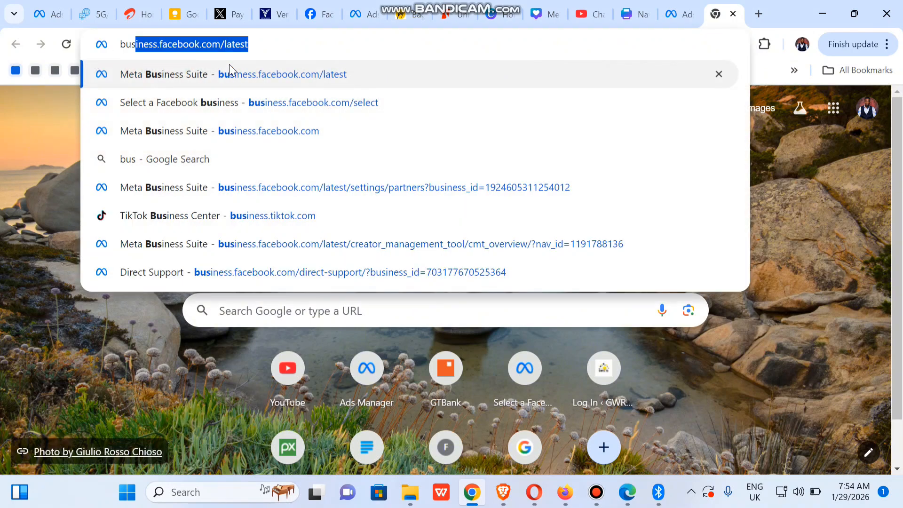
{"action": "key", "text": "Return"}
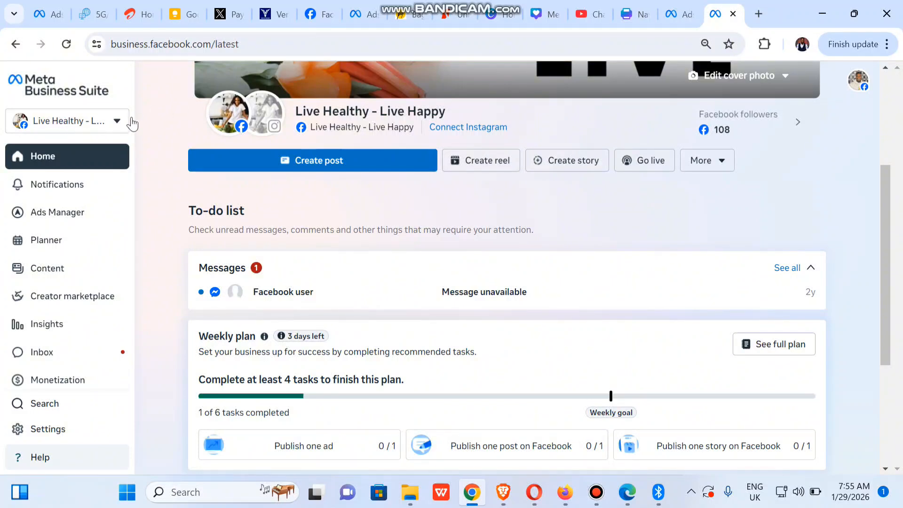
{"action": "left_click", "coordinate": [104, 125]}
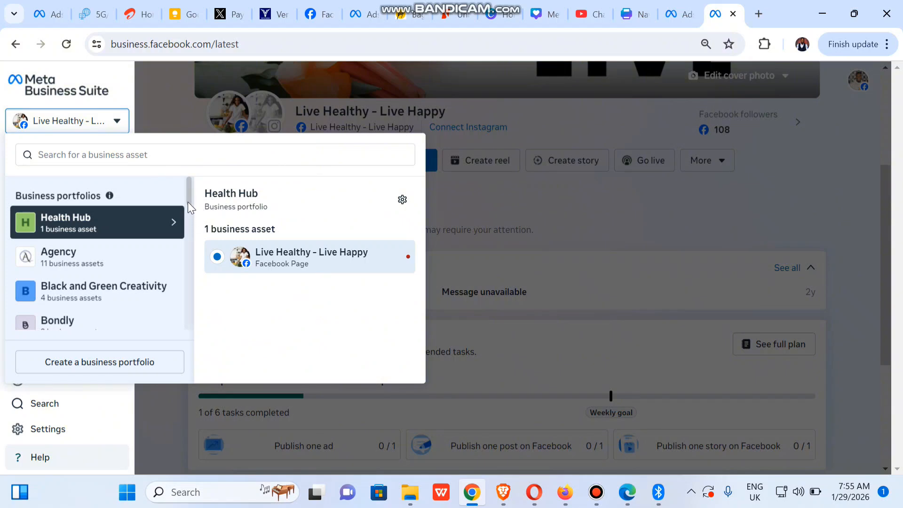
{"action": "left_click_drag", "start_coordinate": [188, 201], "coordinate": [188, 218]}
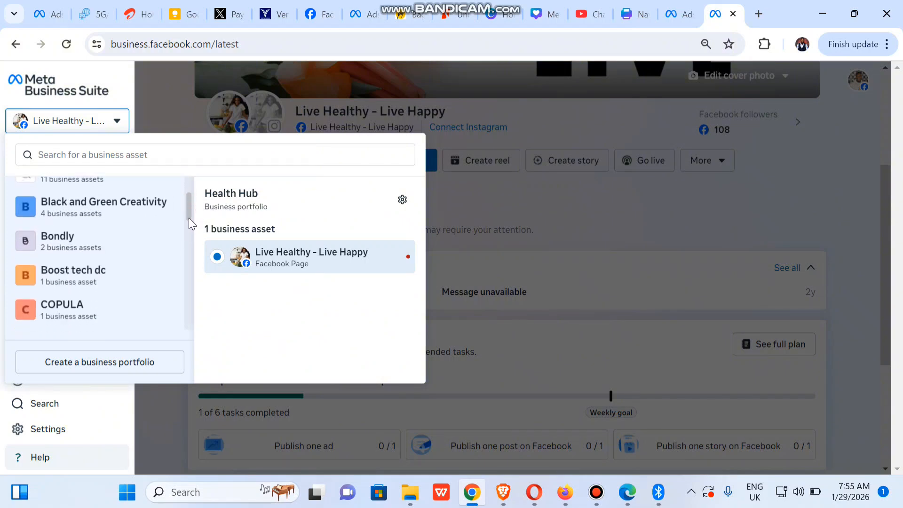
{"action": "left_click_drag", "start_coordinate": [188, 218], "coordinate": [188, 240]}
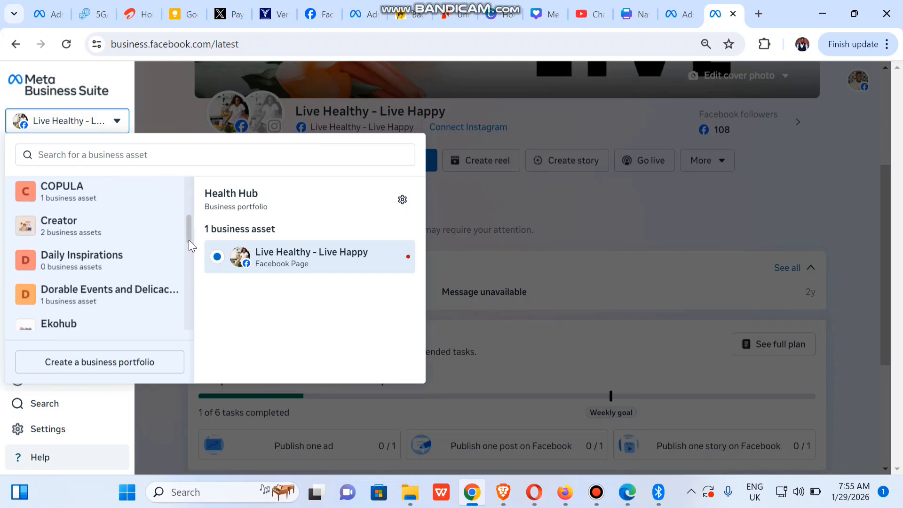
{"action": "left_click", "coordinate": [106, 237]}
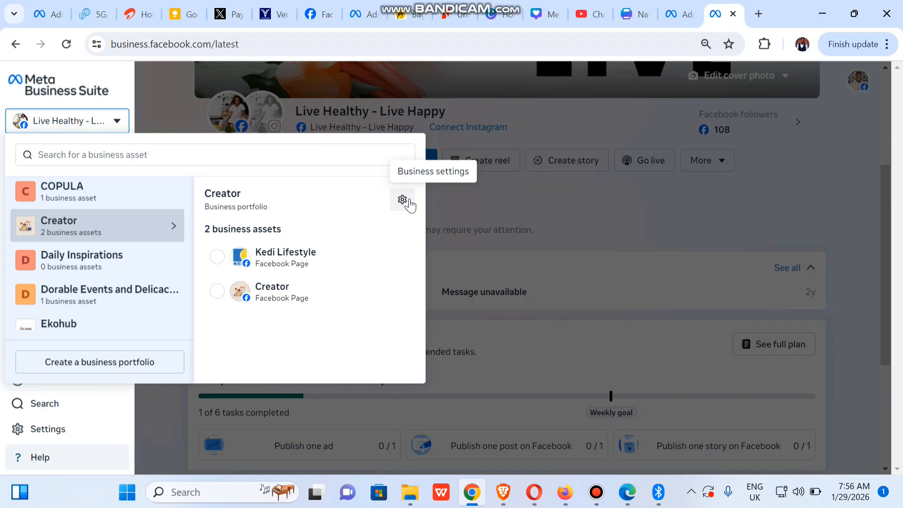
{"action": "left_click", "coordinate": [409, 199]}
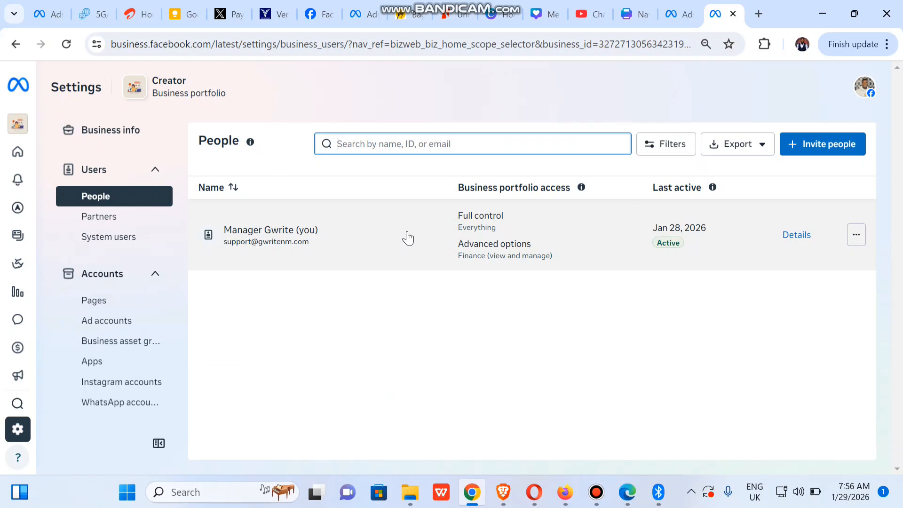
Open the listed manager's details under People and start assigning assets to this person
{"action": "left_click", "coordinate": [407, 238]}
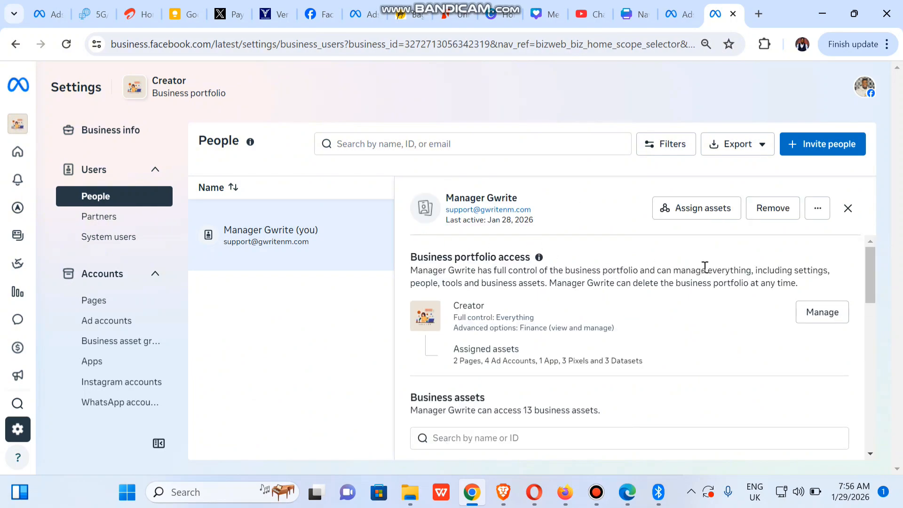
{"action": "mouse_move", "coordinate": [868, 273]}
{"action": "left_mouse_down"}
{"action": "mouse_move", "coordinate": [872, 315]}
{"action": "mouse_move", "coordinate": [870, 255]}
{"action": "left_mouse_up"}
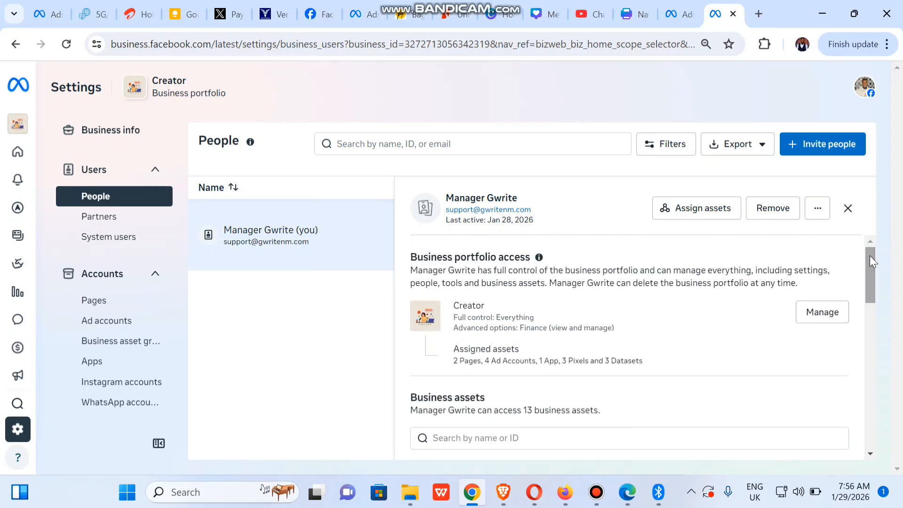
{"action": "left_click", "coordinate": [696, 210]}
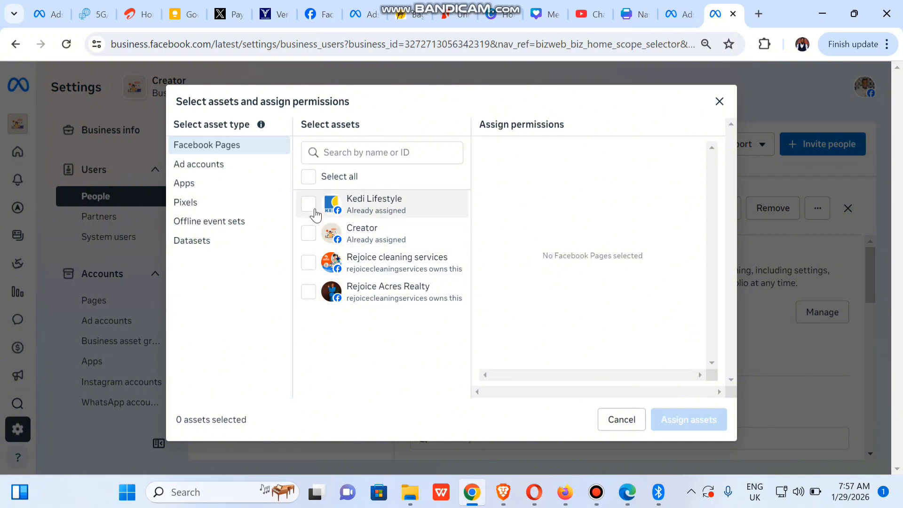
Select only the Kedi Lifestyle and Creator Facebook Pages as assets to assign
{"action": "left_click", "coordinate": [306, 210]}
{"action": "left_click", "coordinate": [300, 215]}
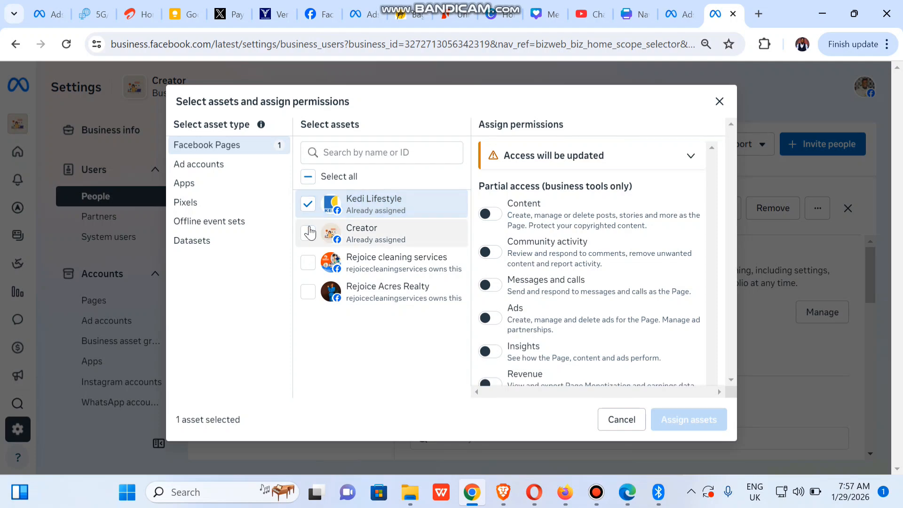
{"action": "left_click", "coordinate": [308, 232]}
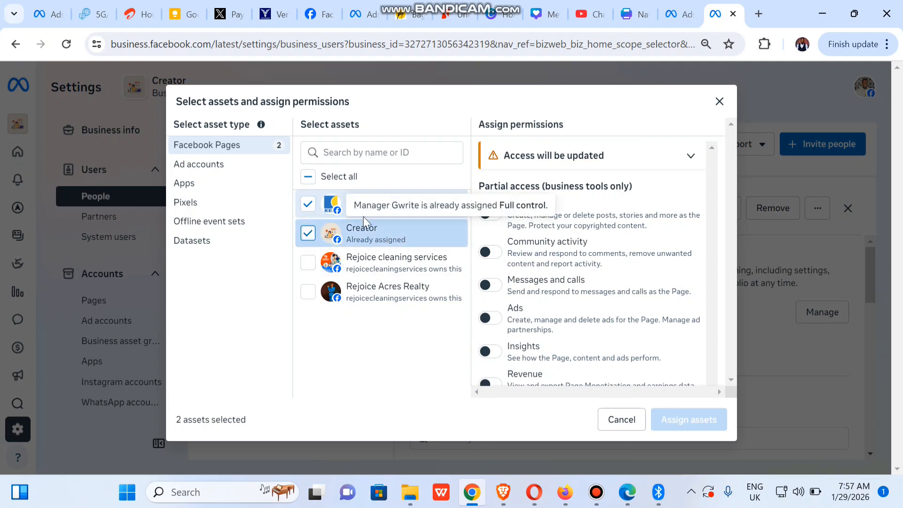
{"action": "left_click", "coordinate": [310, 264]}
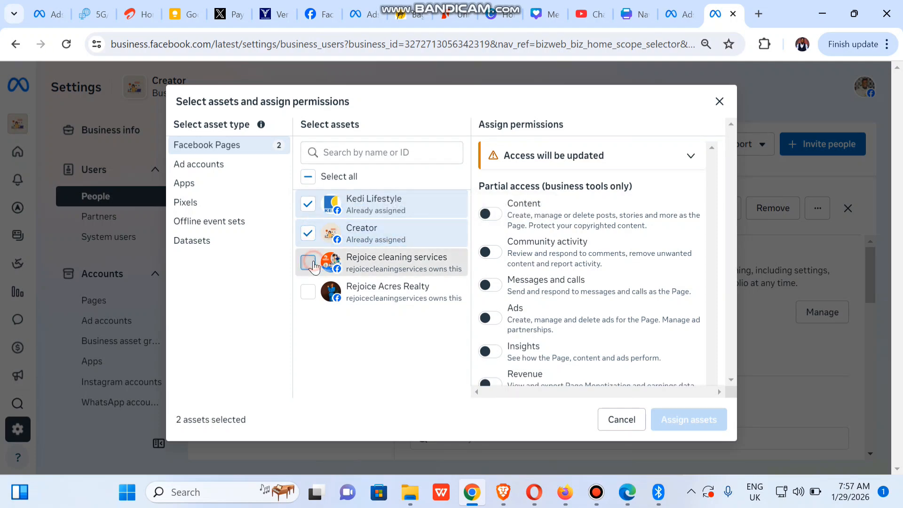
{"action": "left_click", "coordinate": [308, 293]}
{"action": "left_click", "coordinate": [308, 293]}
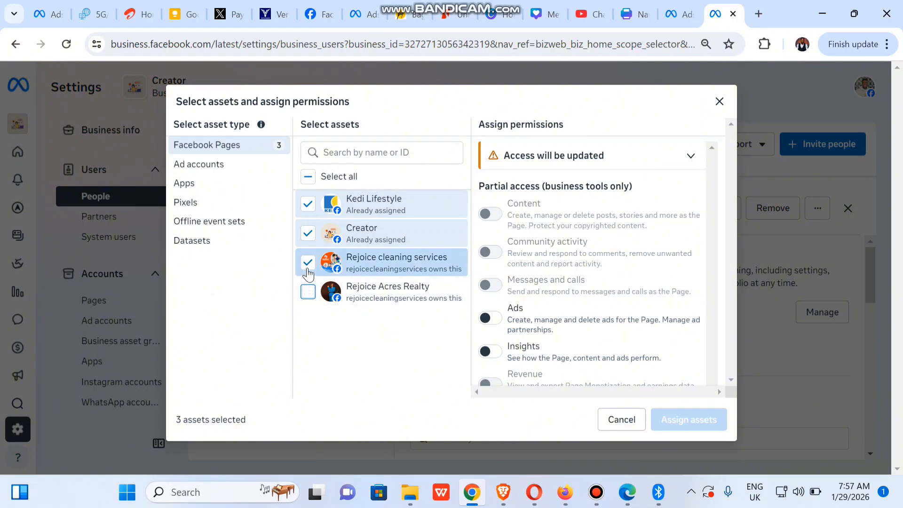
{"action": "left_click", "coordinate": [308, 262]}
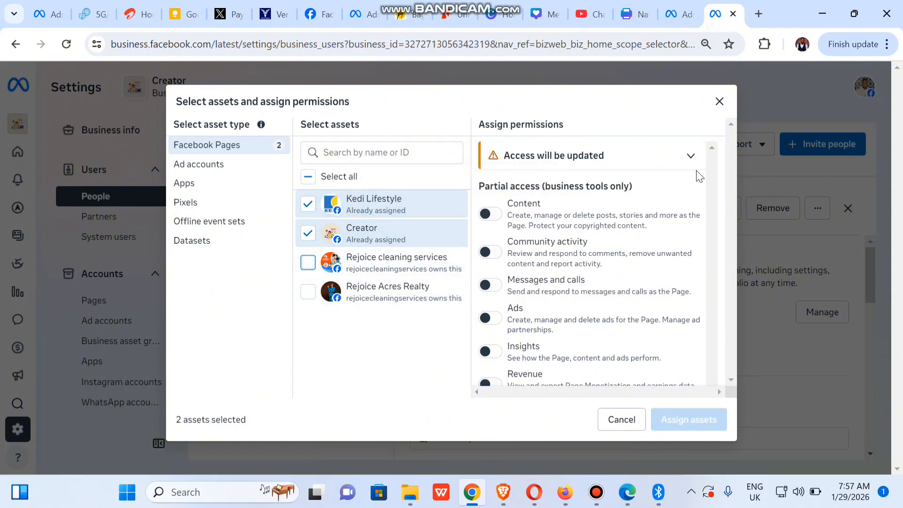
{"action": "scroll", "coordinate": [712, 323], "scroll_direction": "down", "scroll_amount": 1}
{"action": "scroll", "coordinate": [713, 323], "scroll_direction": "down", "scroll_amount": 3}
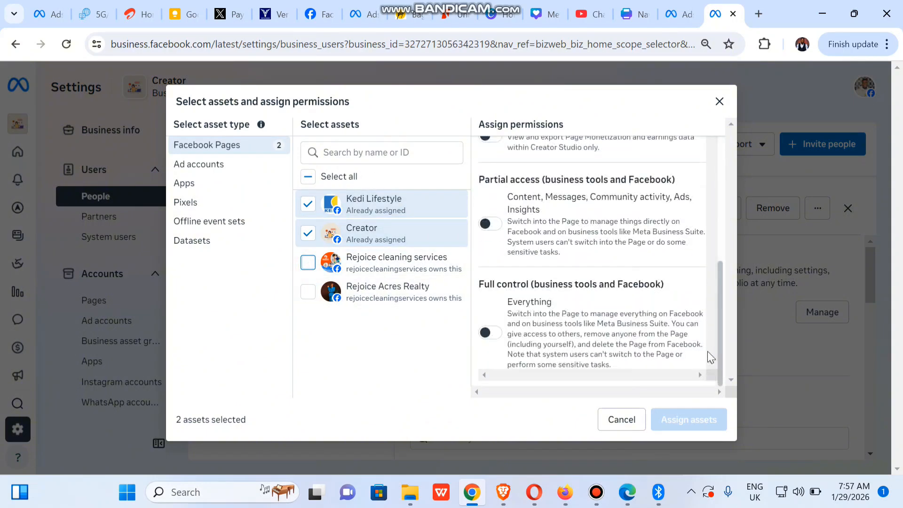
{"action": "left_click", "coordinate": [491, 333]}
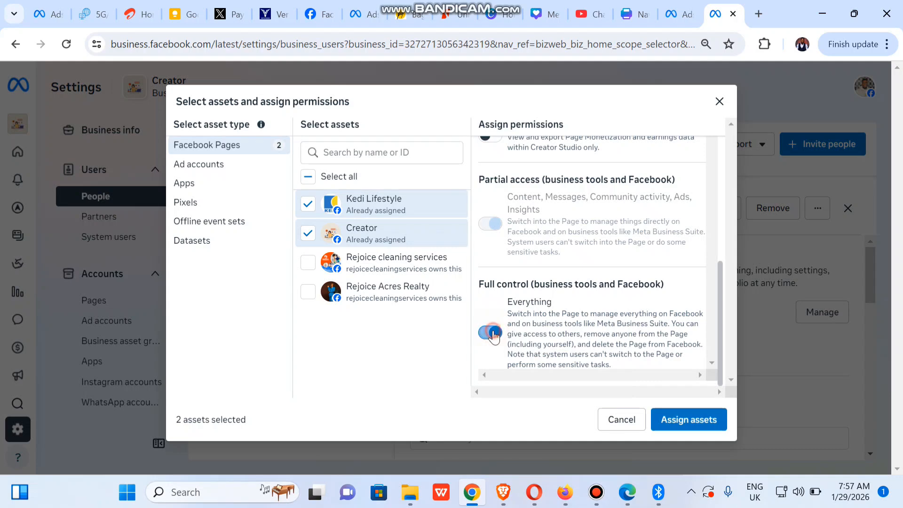
{"action": "left_click", "coordinate": [491, 333]}
Enable the Content, Community activity, Messages and calls, Ads, Insights and Revenue permissions for the two selected Pages
{"action": "left_click_drag", "start_coordinate": [719, 312], "coordinate": [711, 212]}
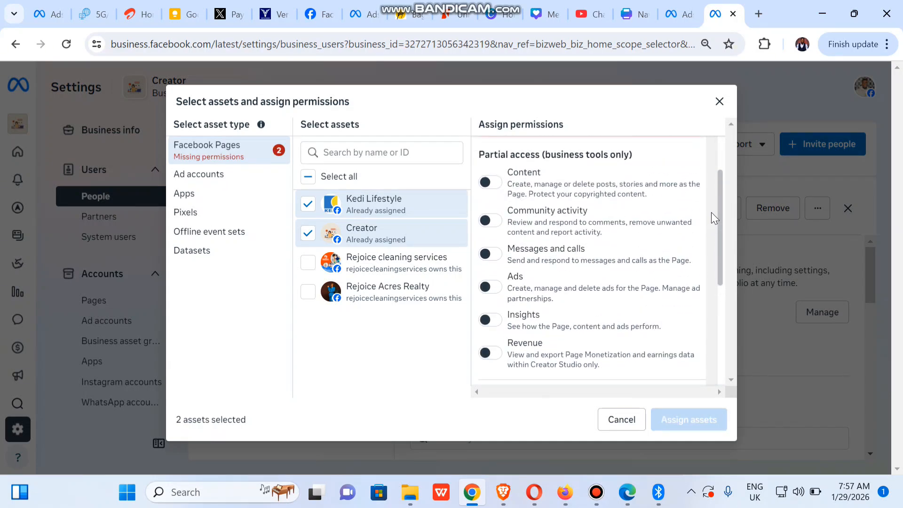
{"action": "left_click", "coordinate": [489, 181]}
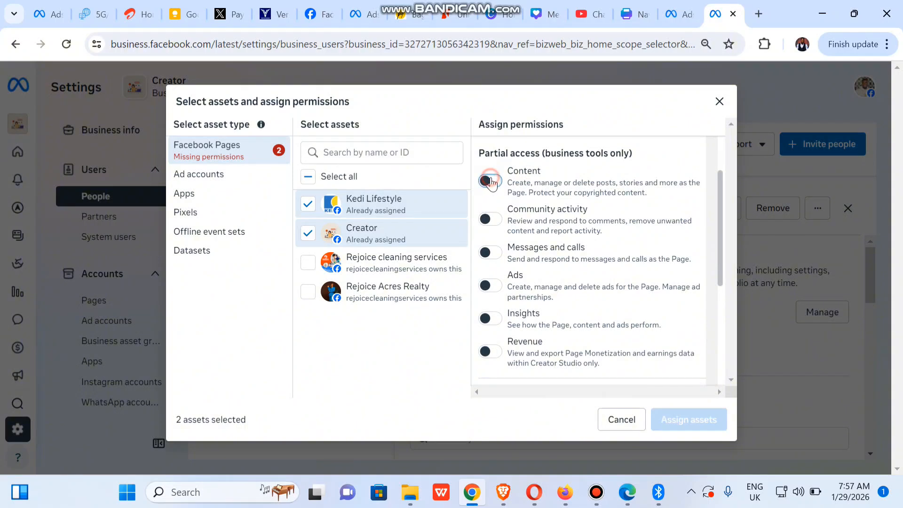
{"action": "left_click", "coordinate": [491, 286]}
{"action": "left_click", "coordinate": [490, 318]}
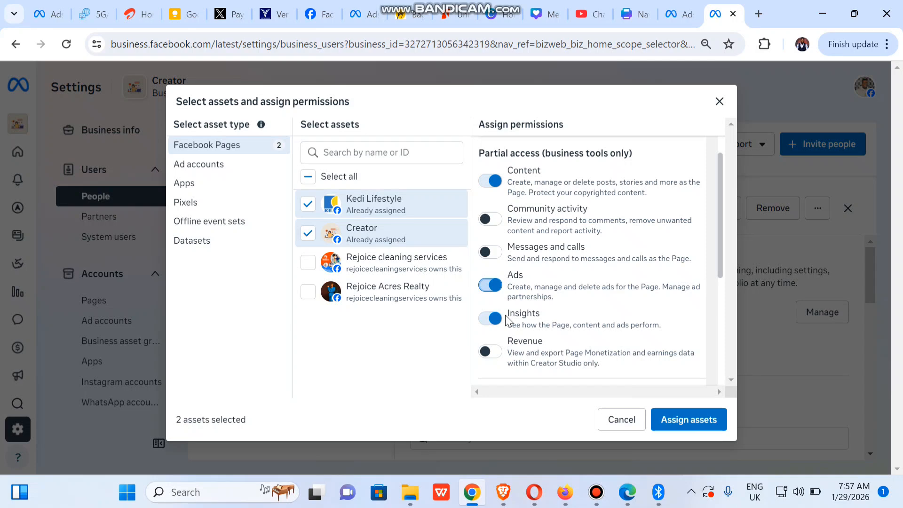
{"action": "left_click", "coordinate": [494, 219]}
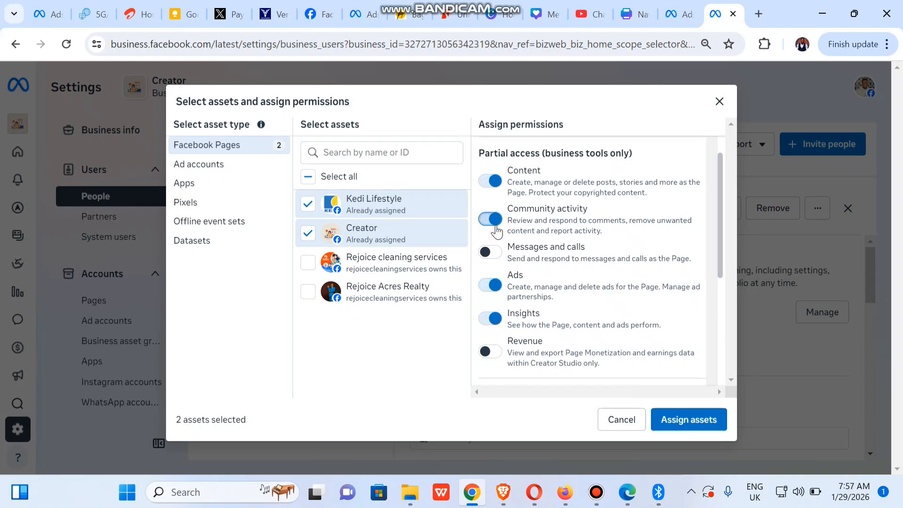
{"action": "left_click", "coordinate": [490, 252]}
{"action": "left_click_drag", "start_coordinate": [717, 261], "coordinate": [721, 298]}
{"action": "left_click", "coordinate": [506, 280]}
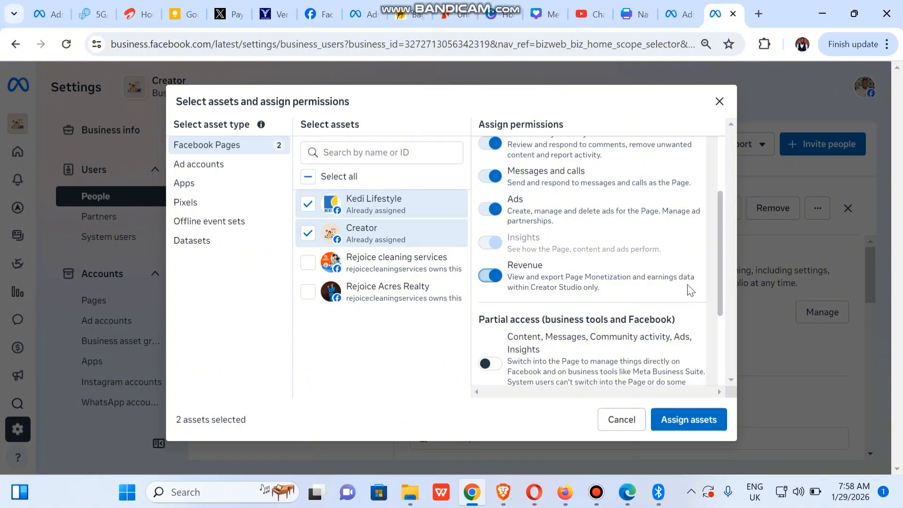
Grant full control (Everything) over the two selected Facebook Pages
{"action": "scroll", "coordinate": [686, 377], "scroll_direction": "down", "scroll_amount": 3}
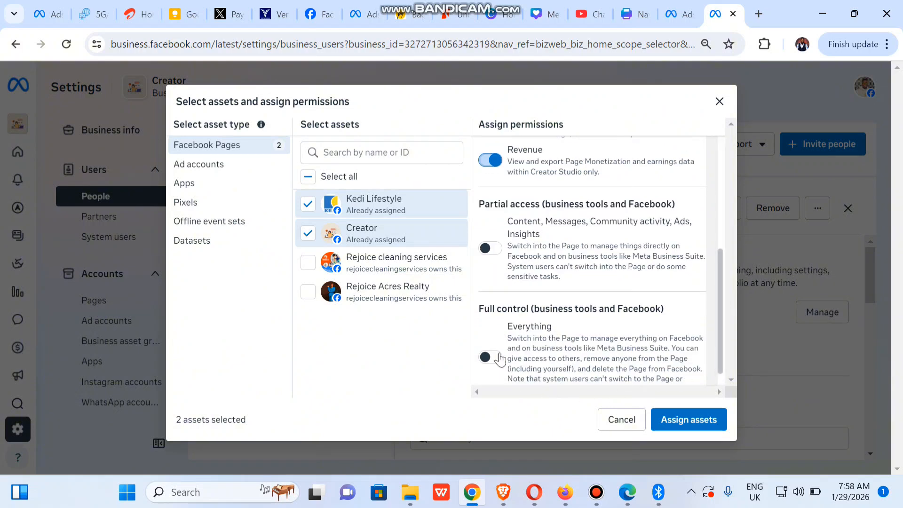
{"action": "left_click", "coordinate": [497, 358]}
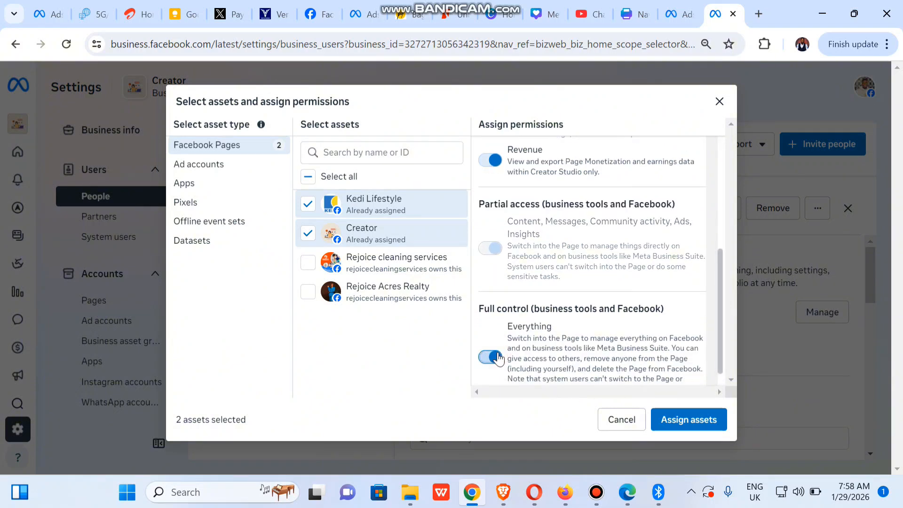
{"action": "left_click_drag", "start_coordinate": [721, 346], "coordinate": [720, 376]}
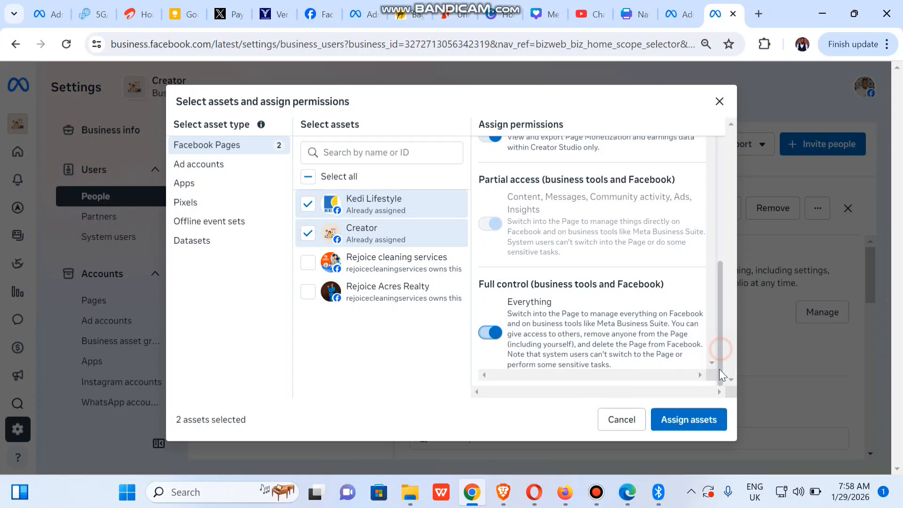
Select all ad accounts and grant the full-control Manage ad accounts permission
{"action": "left_click", "coordinate": [268, 165]}
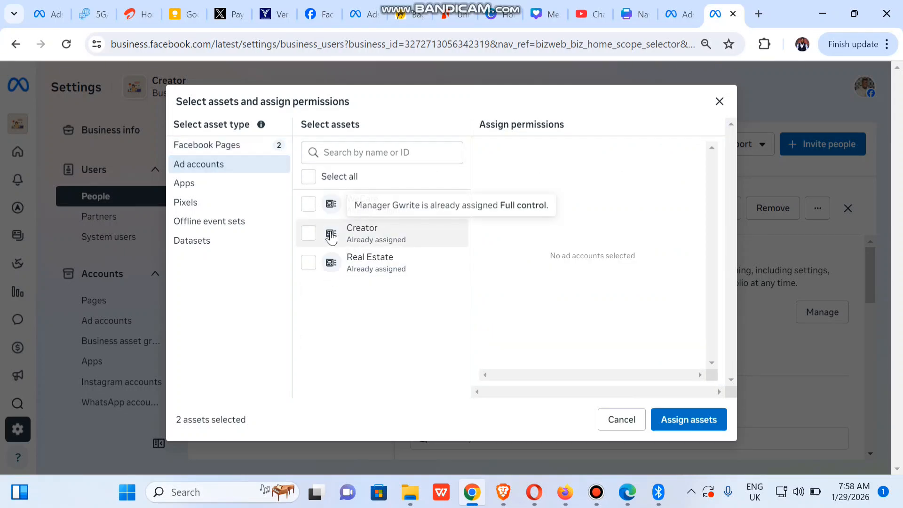
{"action": "left_click", "coordinate": [314, 182]}
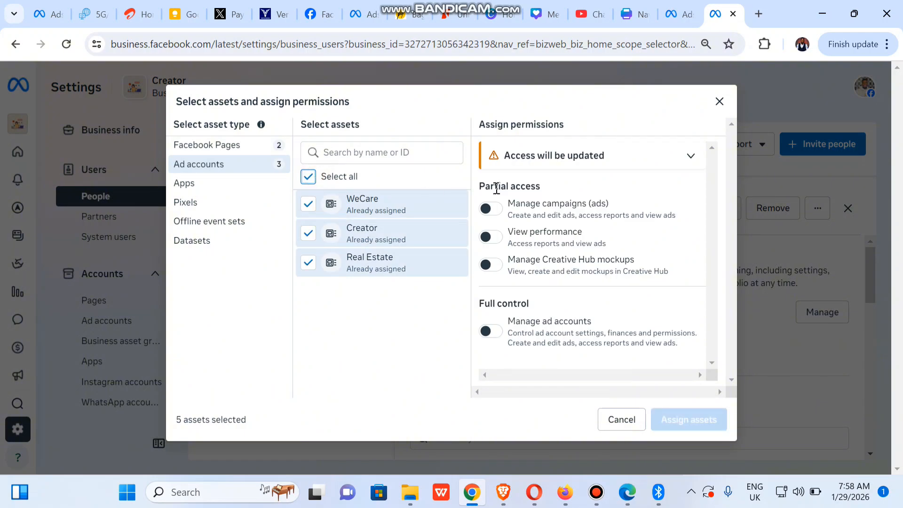
{"action": "left_click", "coordinate": [500, 332]}
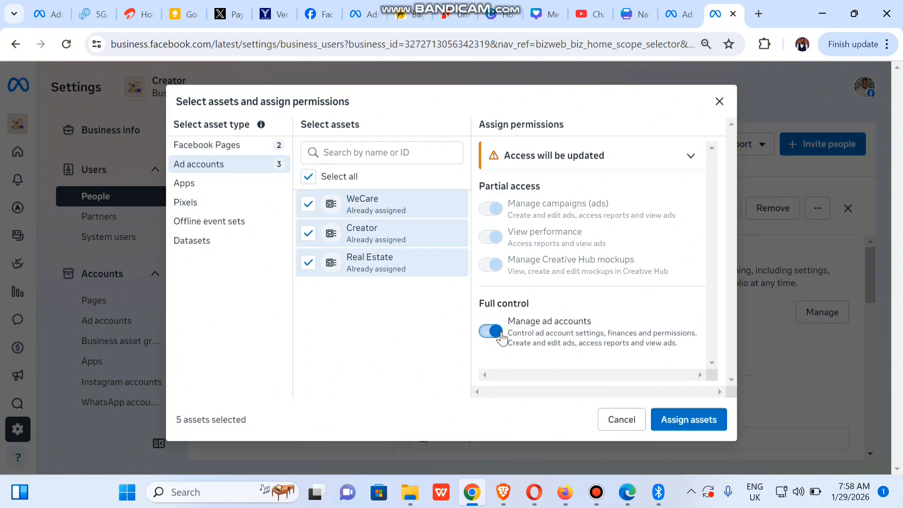
Select the Creators Hub app and grant the full-control Manage app permission
{"action": "left_click", "coordinate": [194, 192]}
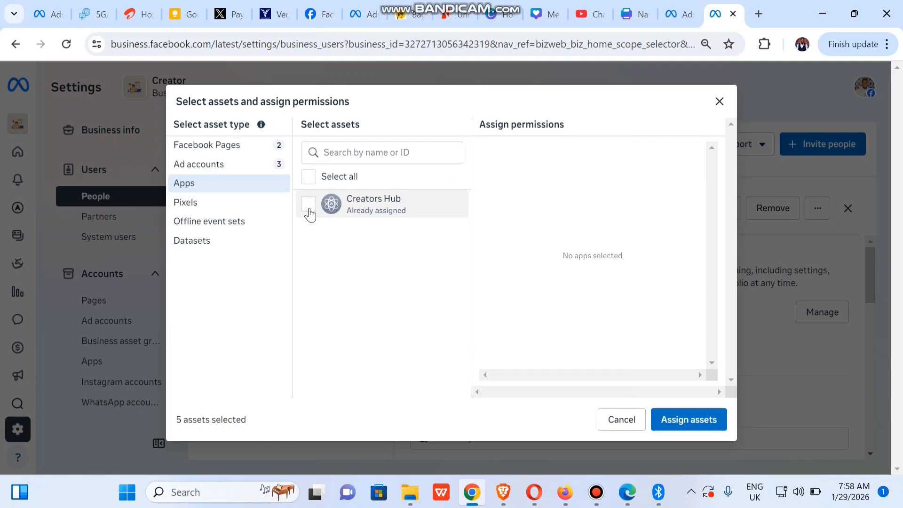
{"action": "left_click", "coordinate": [309, 208]}
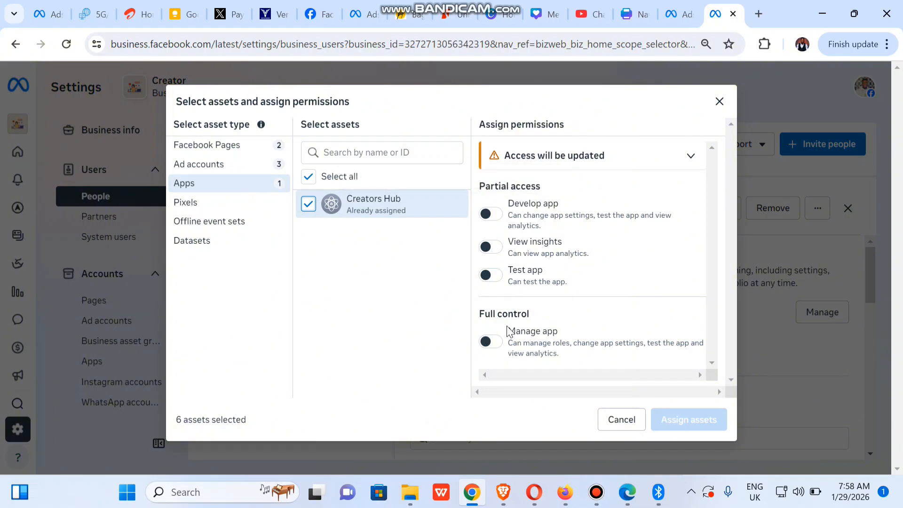
{"action": "left_click", "coordinate": [491, 342]}
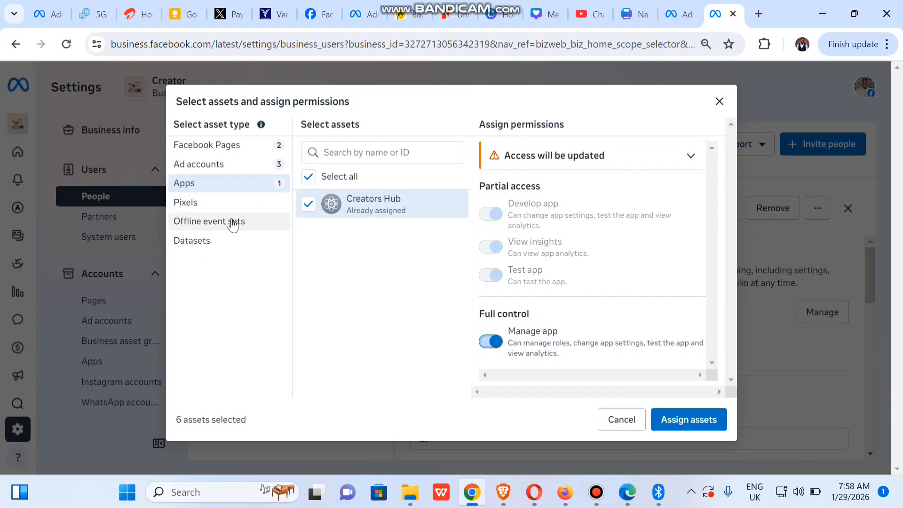
Select all pixels and grant the full-control Manage Pixels permission
{"action": "left_click", "coordinate": [217, 206]}
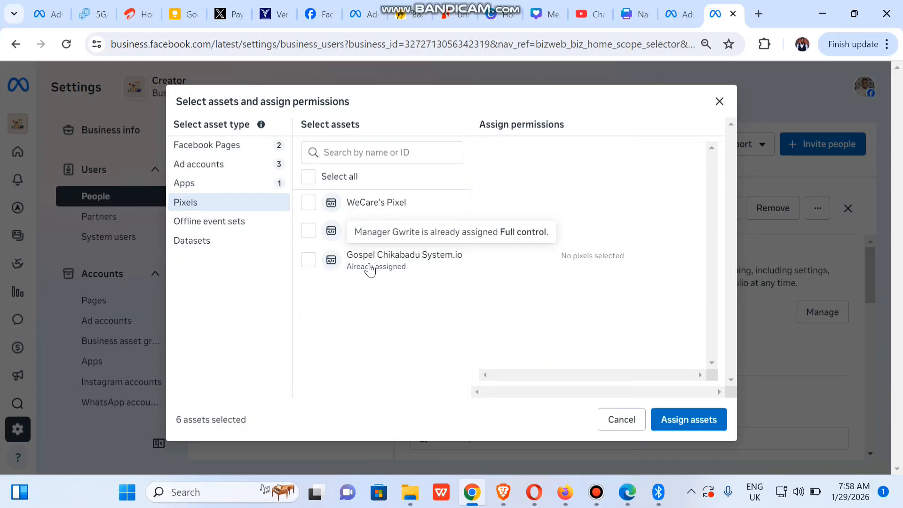
{"action": "left_click", "coordinate": [309, 176]}
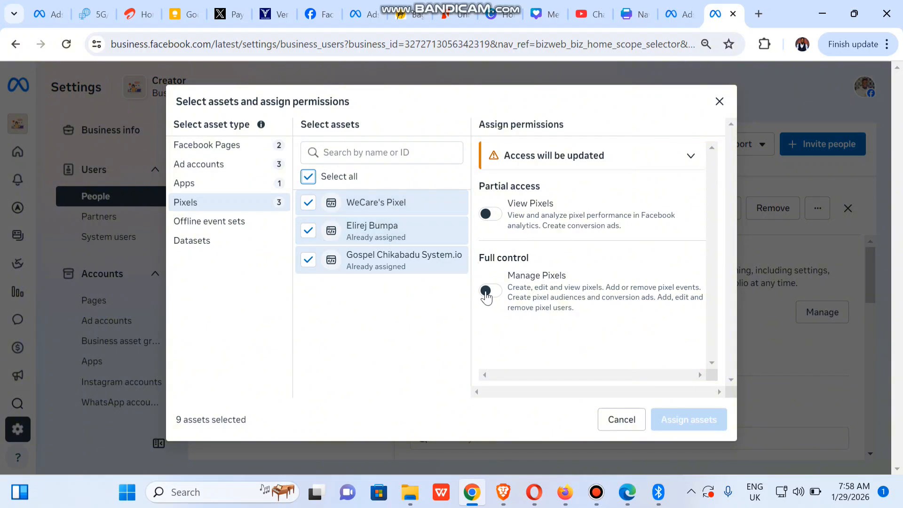
{"action": "left_click", "coordinate": [486, 291]}
Select all datasets, grant the full-control Manage events dataset permission, and assign all the selected assets to the person
{"action": "left_click", "coordinate": [205, 228]}
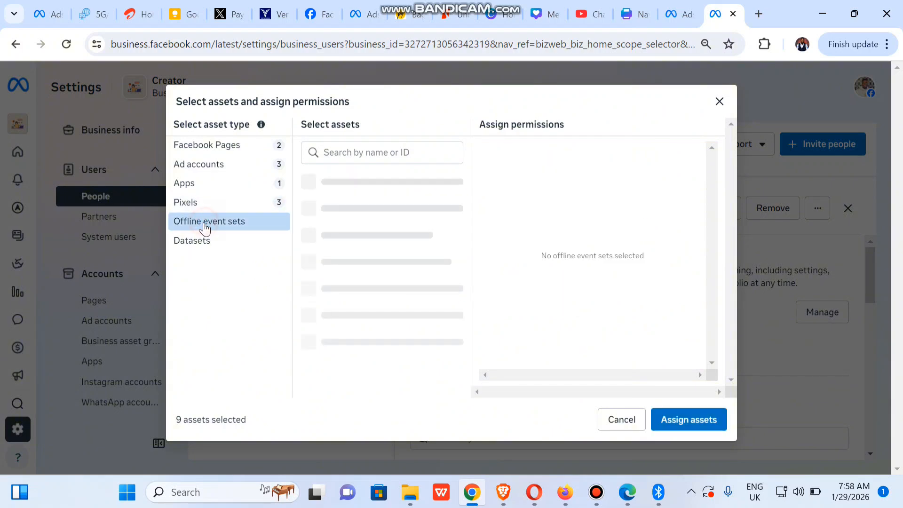
{"action": "left_click", "coordinate": [206, 241]}
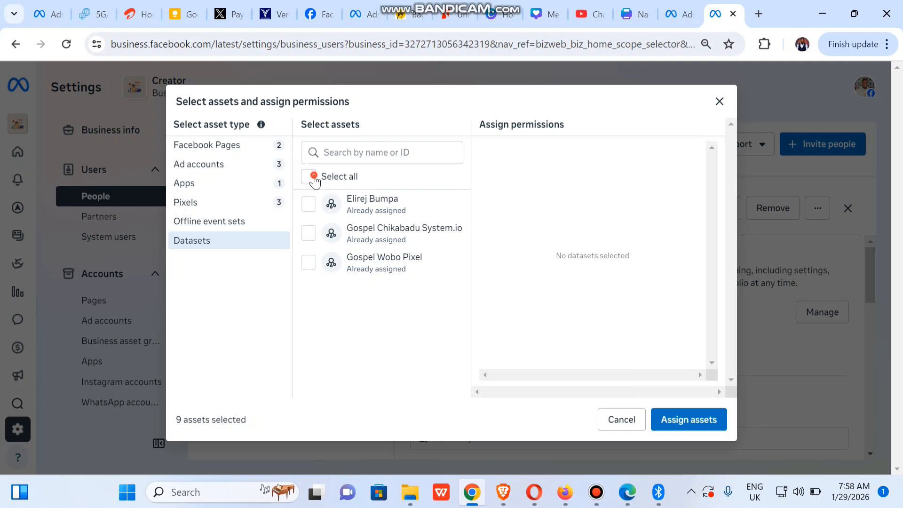
{"action": "left_click", "coordinate": [309, 177]}
{"action": "left_click", "coordinate": [485, 291]}
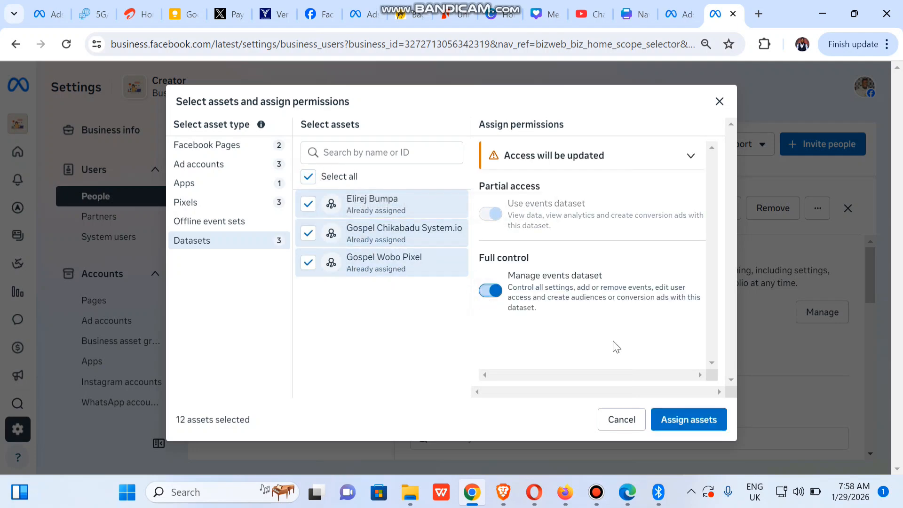
{"action": "left_click", "coordinate": [688, 423]}
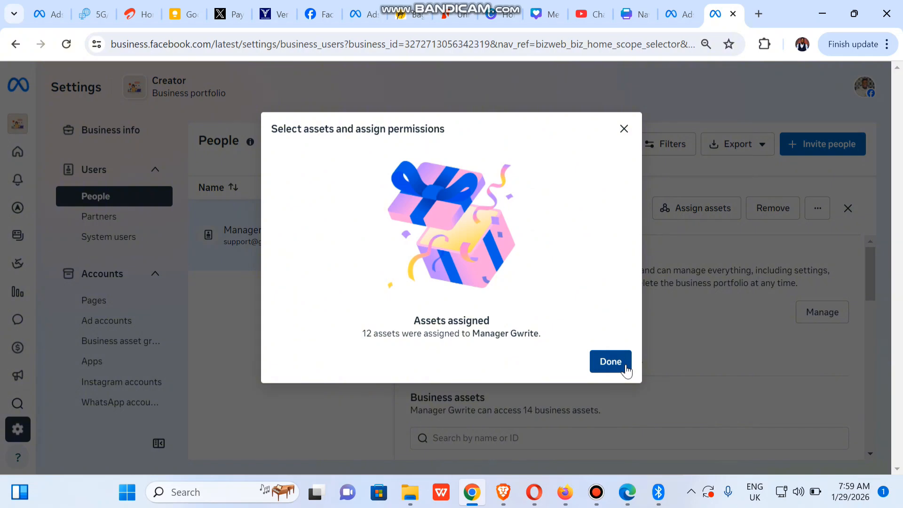
{"action": "left_click", "coordinate": [611, 361]}
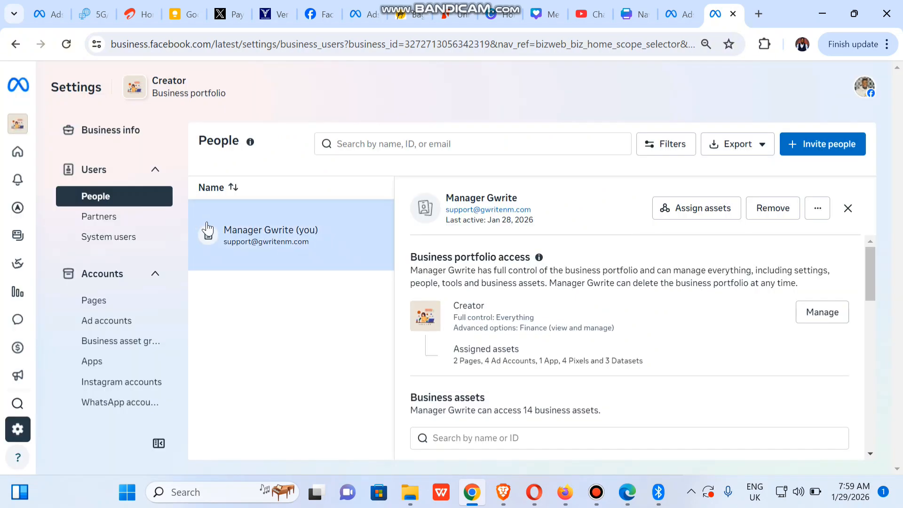
Assign the listed person to the Creator Facebook Page with full control (Everything) and confirm the permission change
{"action": "left_click", "coordinate": [99, 310]}
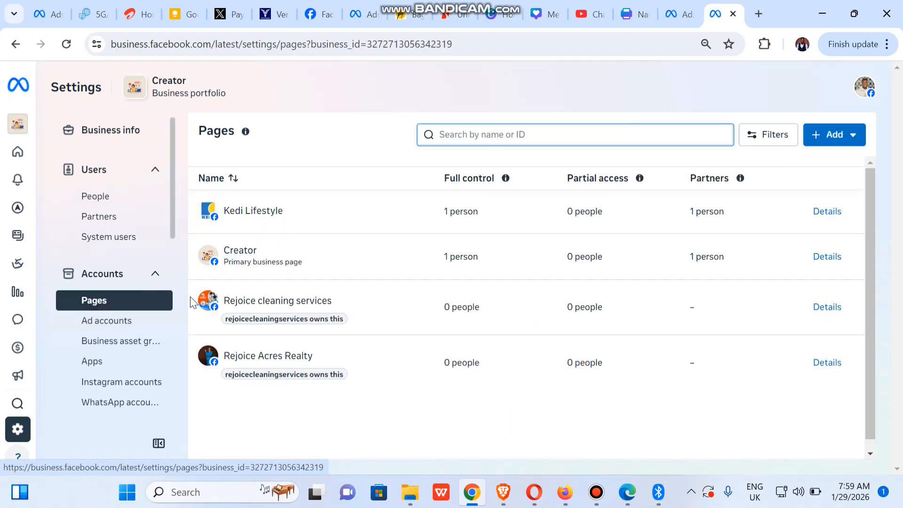
{"action": "left_click", "coordinate": [345, 213]}
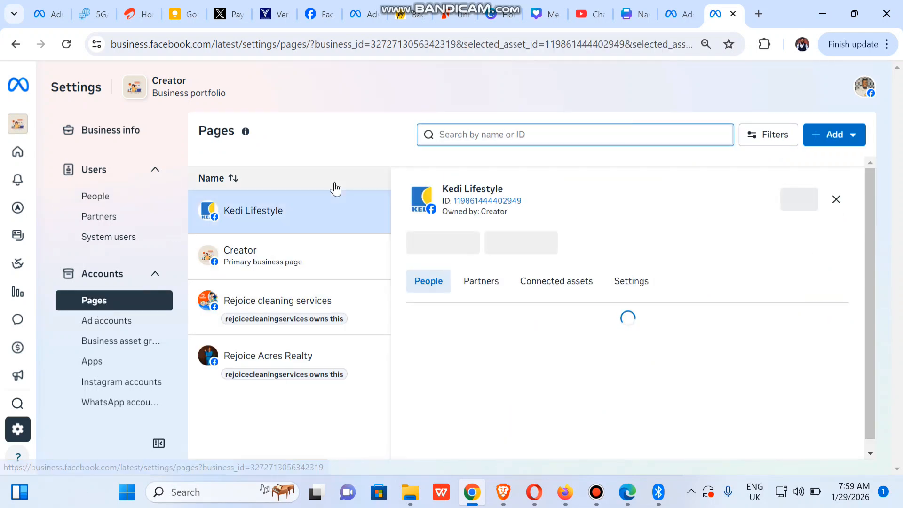
{"action": "left_click", "coordinate": [331, 258]}
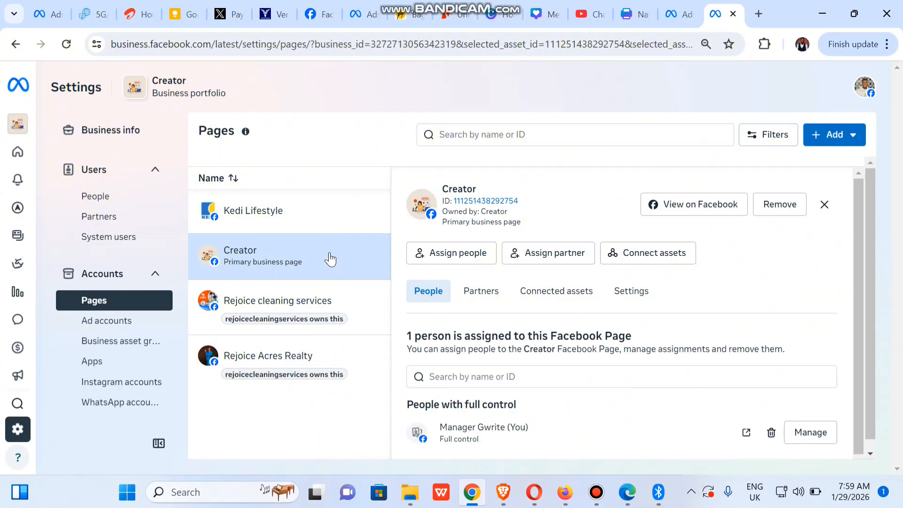
{"action": "left_click", "coordinate": [458, 261]}
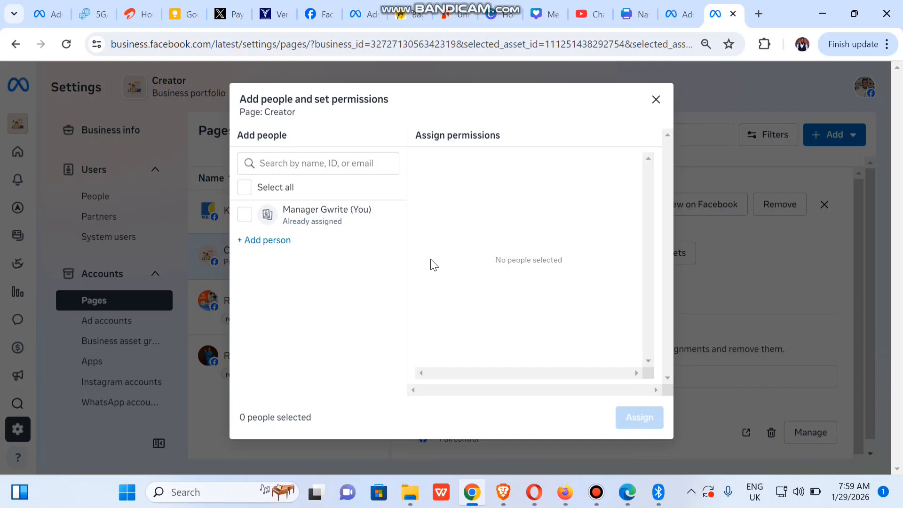
{"action": "left_click", "coordinate": [244, 187]}
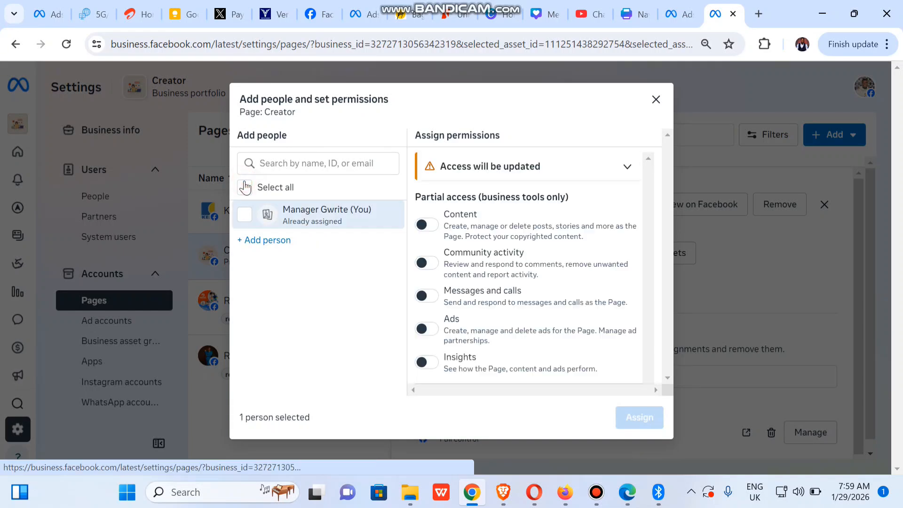
{"action": "left_click_drag", "start_coordinate": [657, 228], "coordinate": [654, 349]}
{"action": "left_click", "coordinate": [426, 331]}
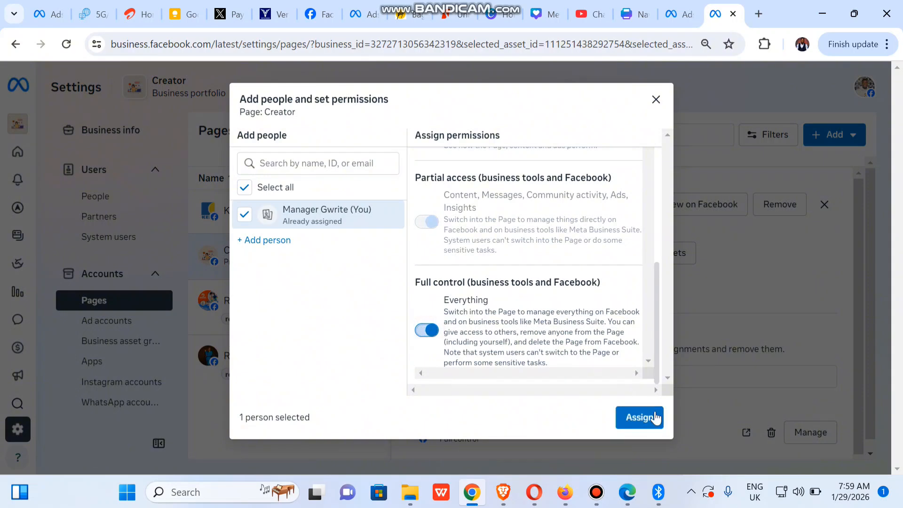
{"action": "left_click", "coordinate": [650, 422]}
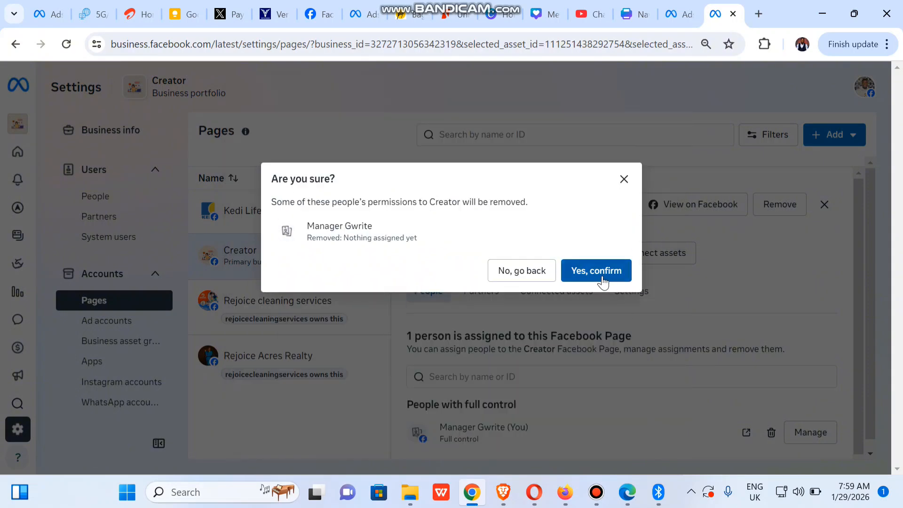
{"action": "left_click", "coordinate": [596, 272]}
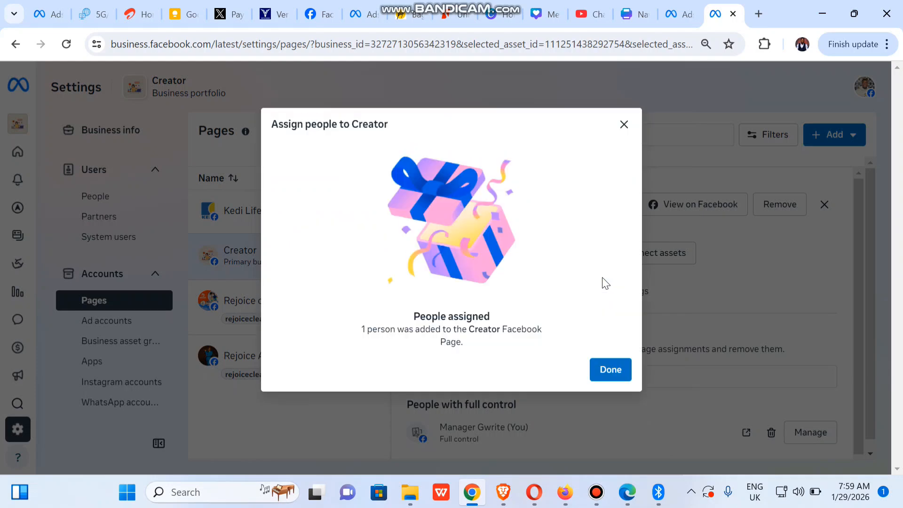
{"action": "left_click", "coordinate": [594, 368]}
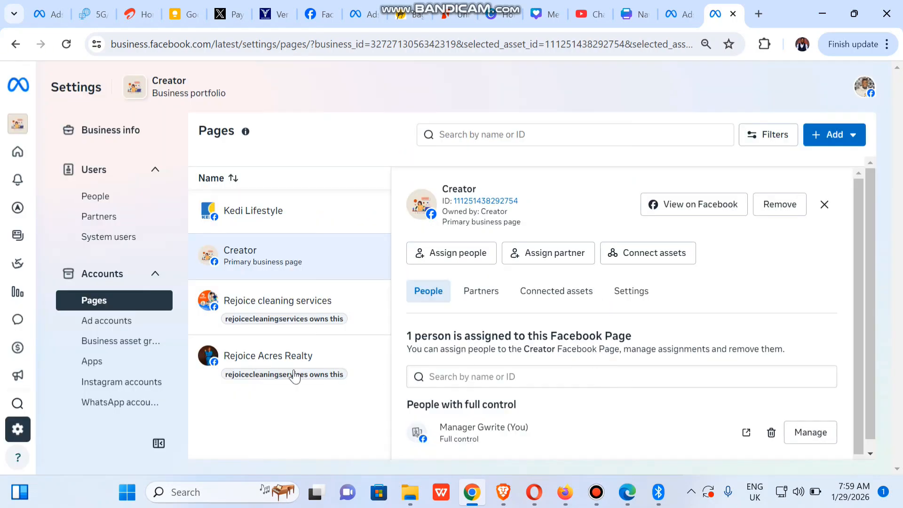
Assign the listed person to the WeCare ad account with the full-control Manage ad accounts permission
{"action": "left_click", "coordinate": [112, 329]}
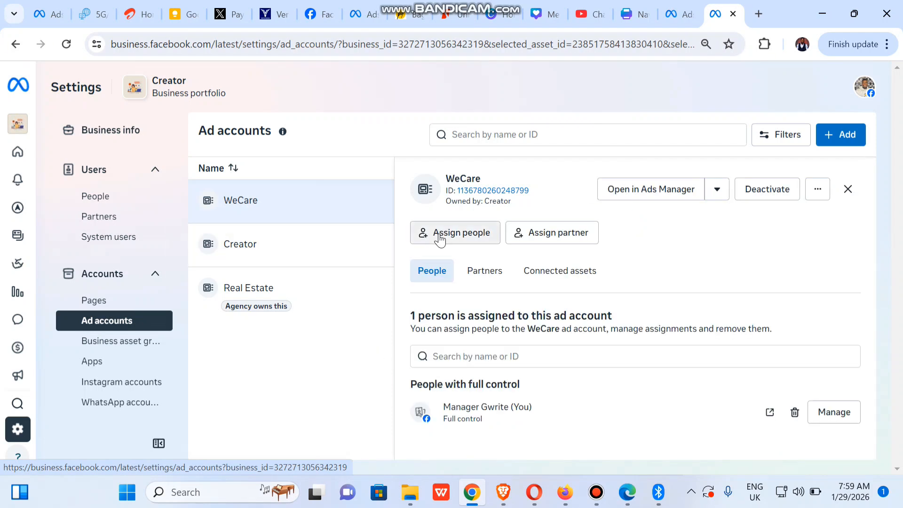
{"action": "left_click", "coordinate": [439, 238]}
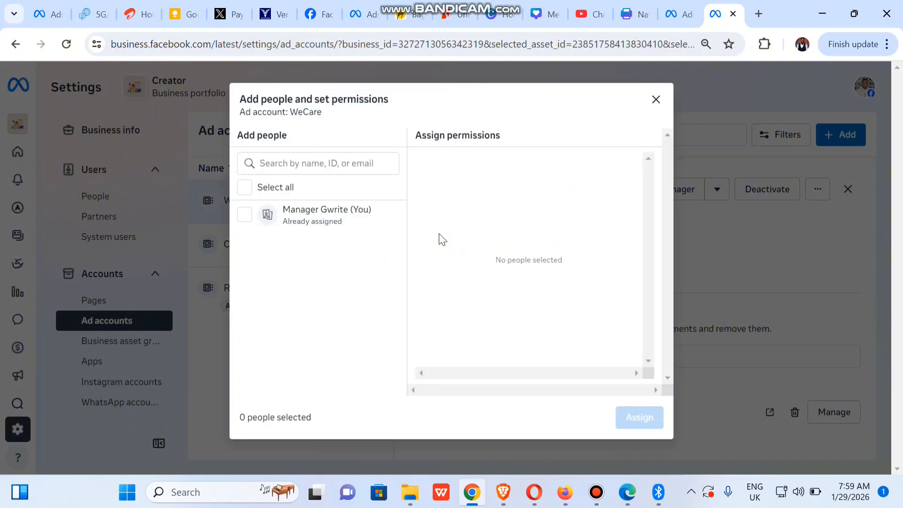
{"action": "left_click", "coordinate": [247, 187]}
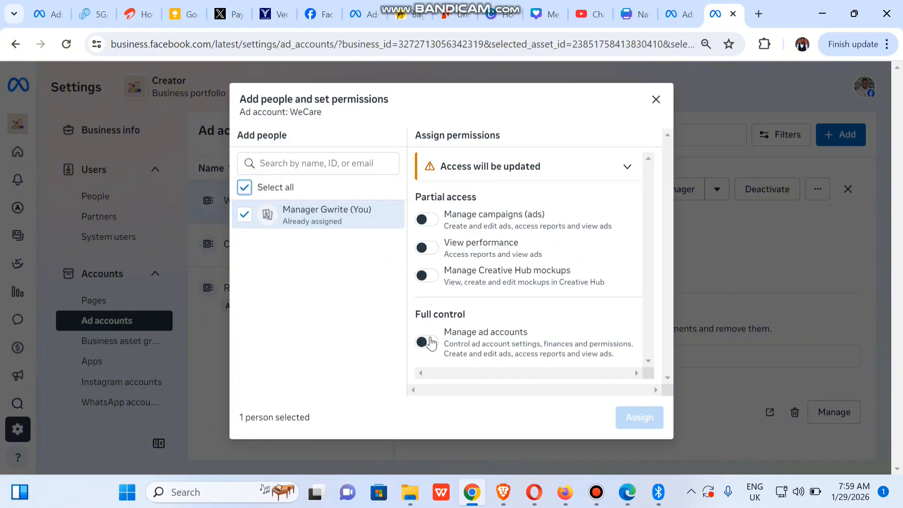
{"action": "left_click", "coordinate": [428, 341]}
{"action": "left_click", "coordinate": [639, 417]}
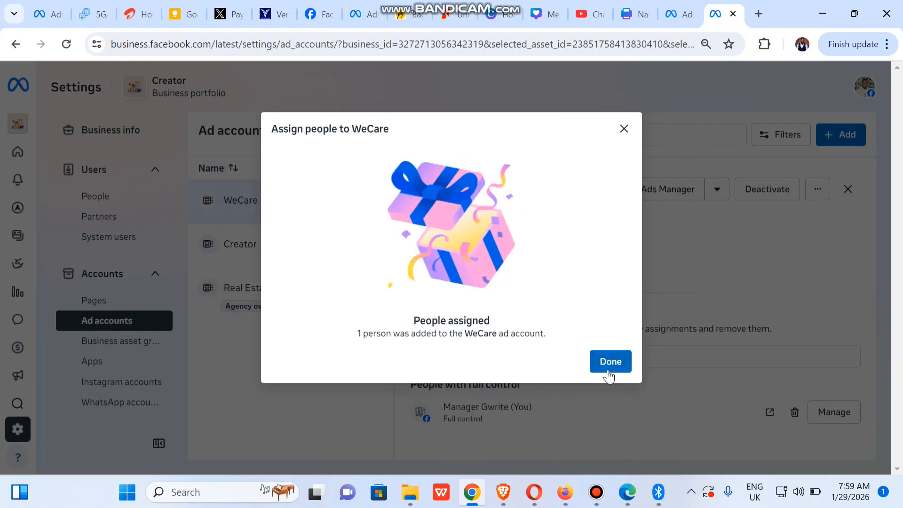
{"action": "left_click", "coordinate": [608, 367]}
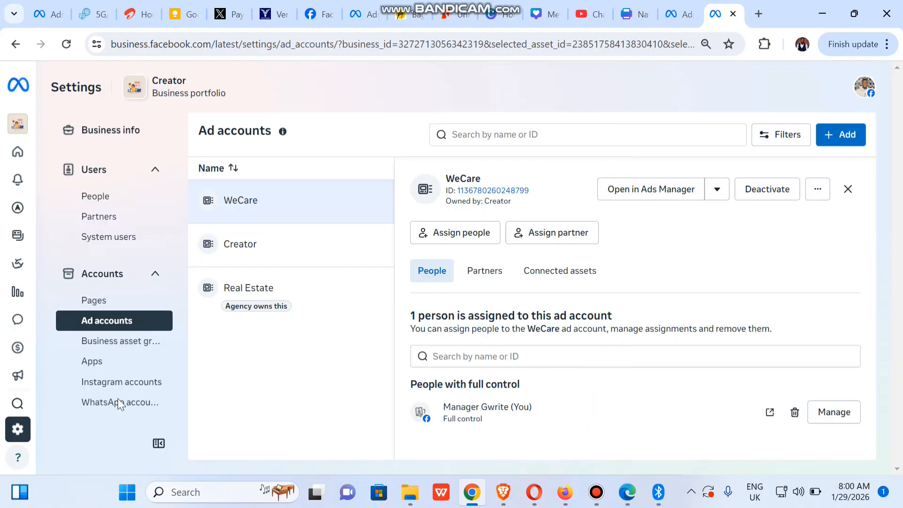
Check the Instagram accounts linked to the Creator business portfolio
{"action": "left_click_drag", "start_coordinate": [174, 219], "coordinate": [176, 256]}
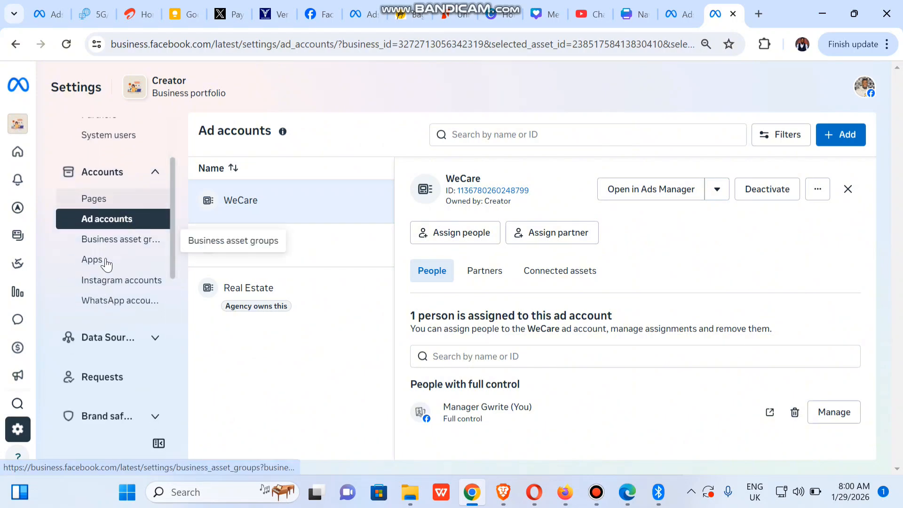
{"action": "left_click", "coordinate": [102, 284]}
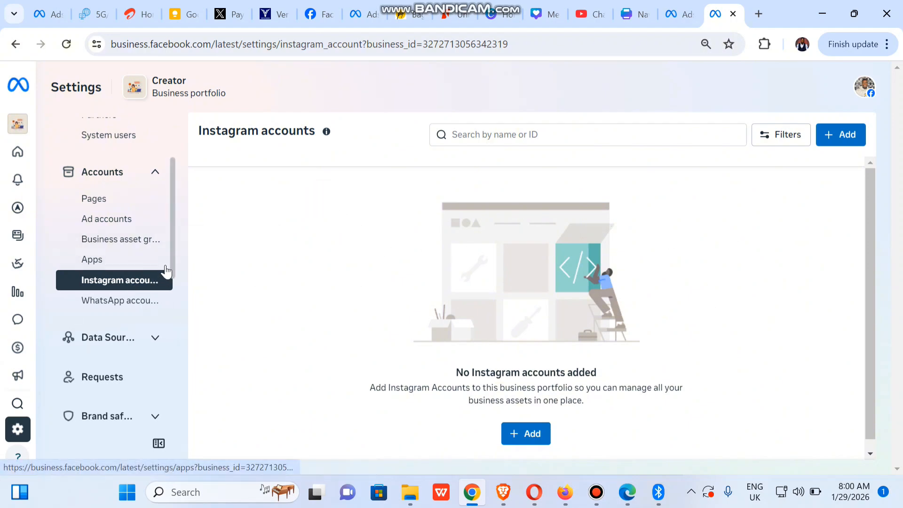
{"action": "left_click_drag", "start_coordinate": [170, 272], "coordinate": [171, 213]}
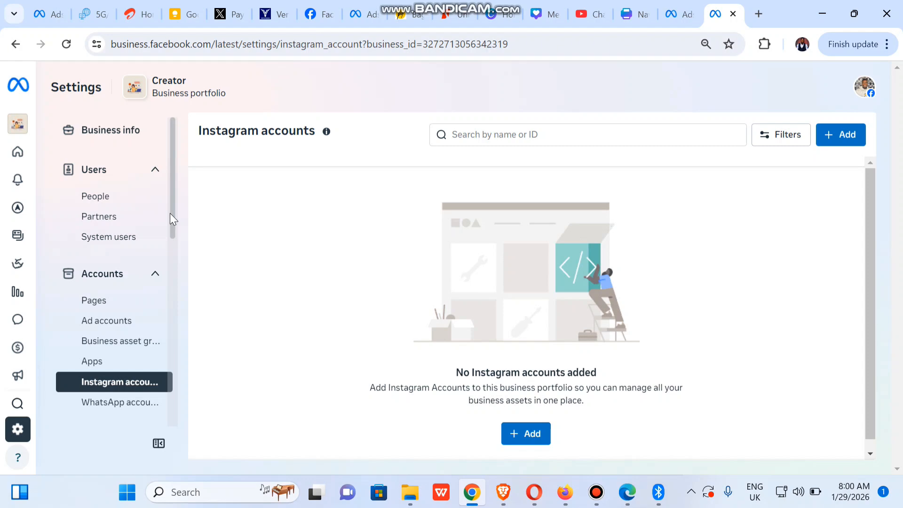
Review the partner-sharing options for the Creator ad account and close them without assigning a partner
{"action": "left_click", "coordinate": [97, 327]}
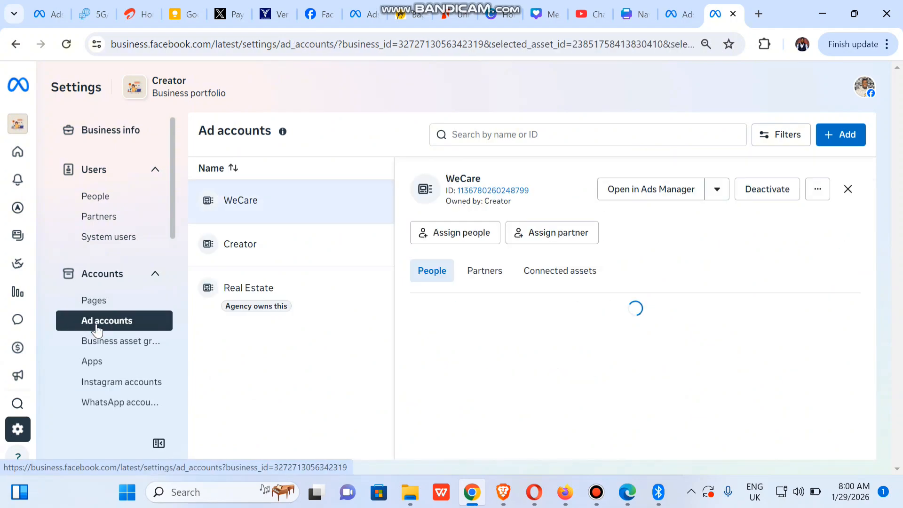
{"action": "left_click", "coordinate": [356, 253]}
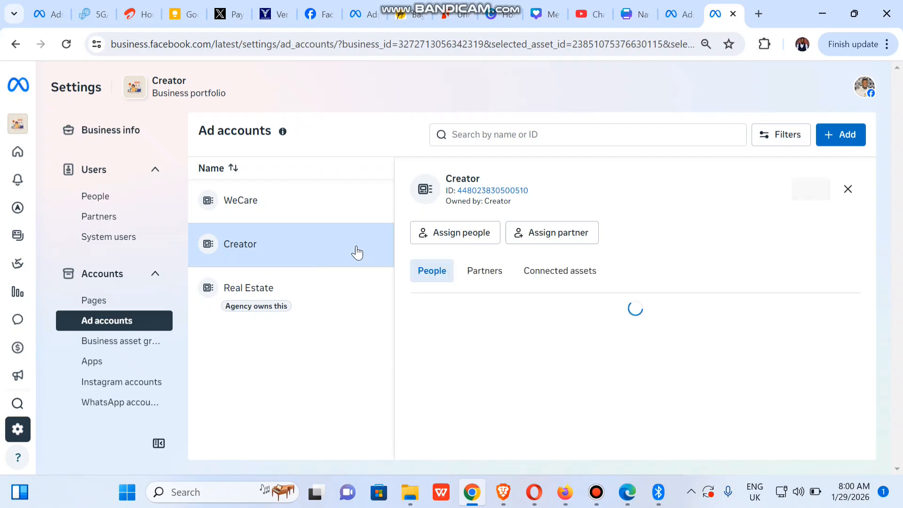
{"action": "left_click", "coordinate": [542, 231]}
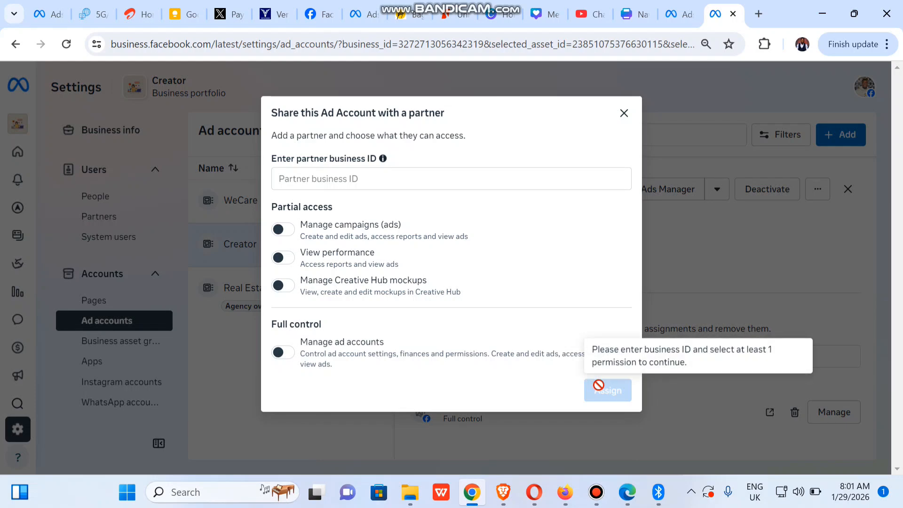
{"action": "left_click", "coordinate": [623, 112]}
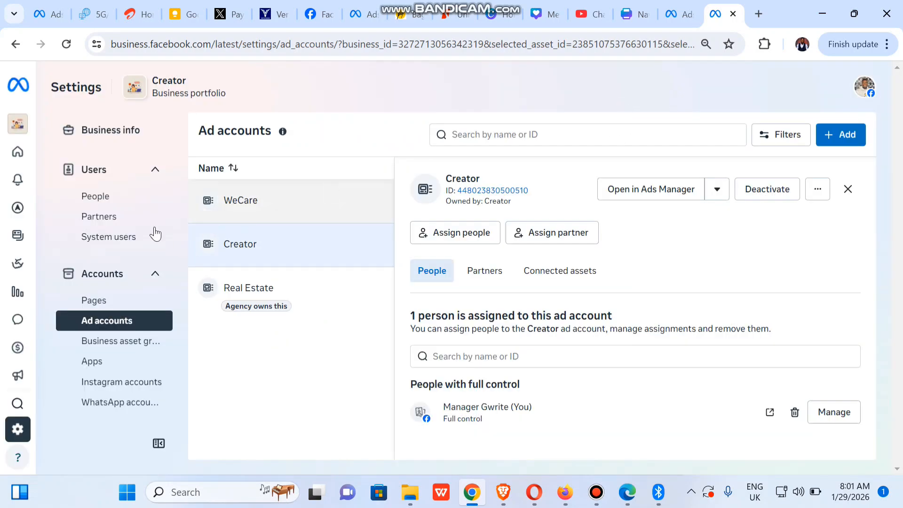
Open the details of the Creator Facebook Page in the portfolio's Pages settings
{"action": "left_click", "coordinate": [121, 305]}
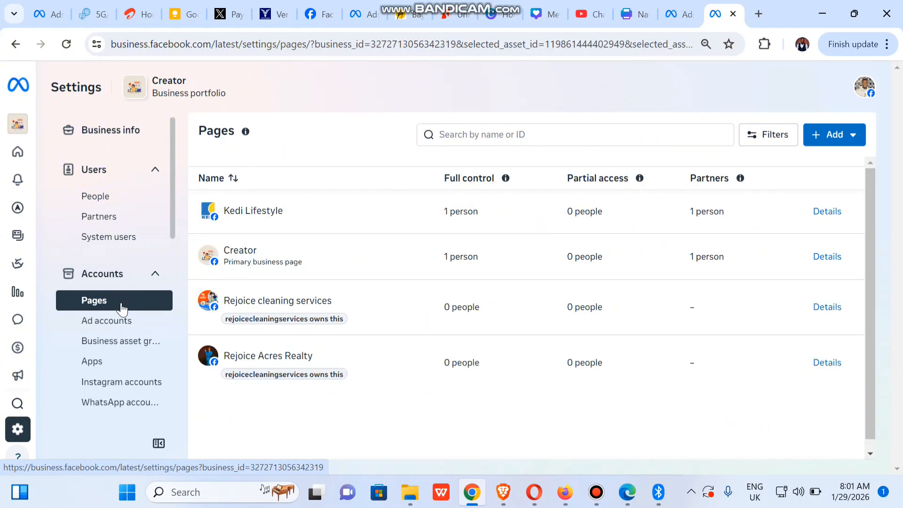
{"action": "left_click", "coordinate": [310, 260]}
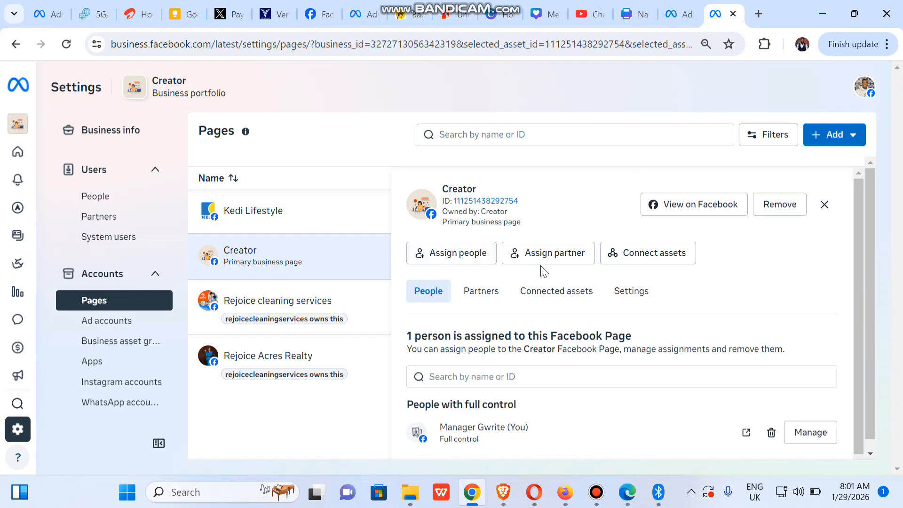